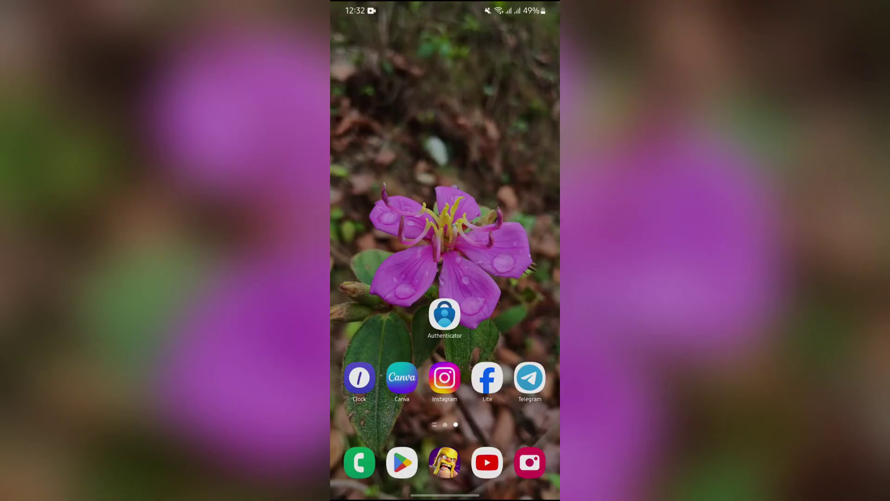
Launch and unlock Authenticator, then pull down the account list to check for notifications.
{"action": "left_click", "coordinate": [444, 315]}
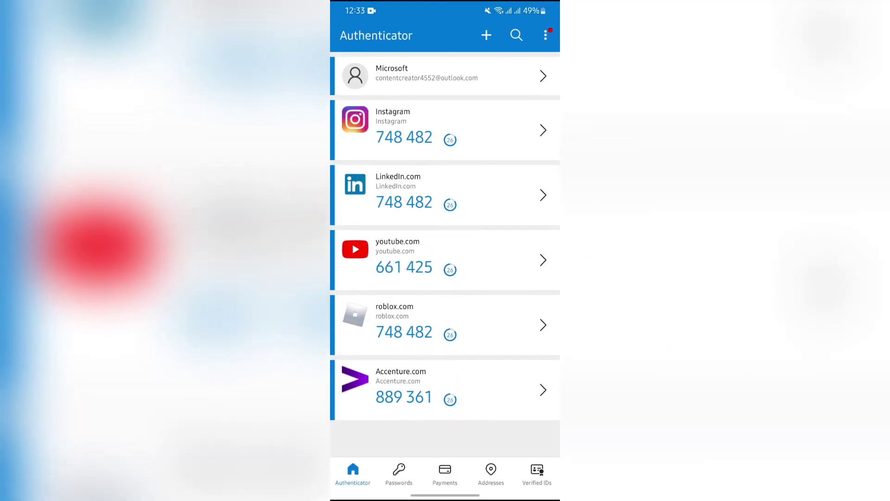
{"action": "left_click_drag", "start_coordinate": [445, 104], "coordinate": [445, 244]}
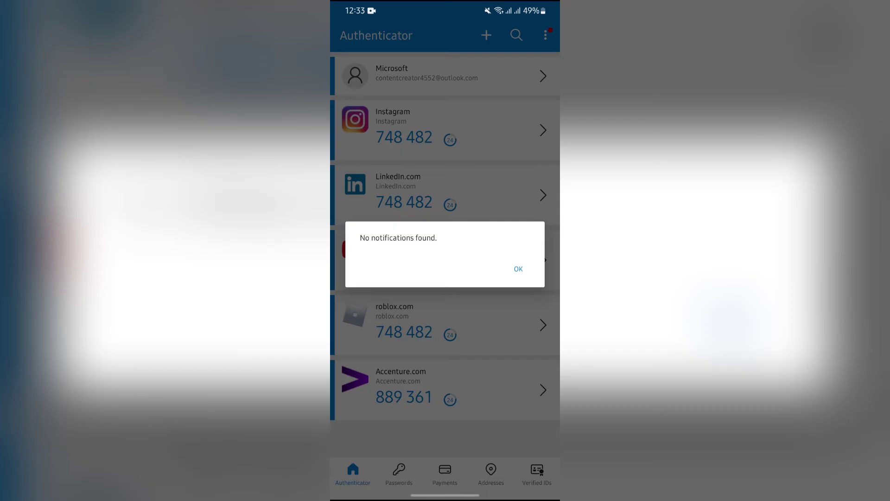
Swipe up to close Authenticator and return to the home screen.
{"action": "left_click_drag", "start_coordinate": [445, 495], "coordinate": [445, 313]}
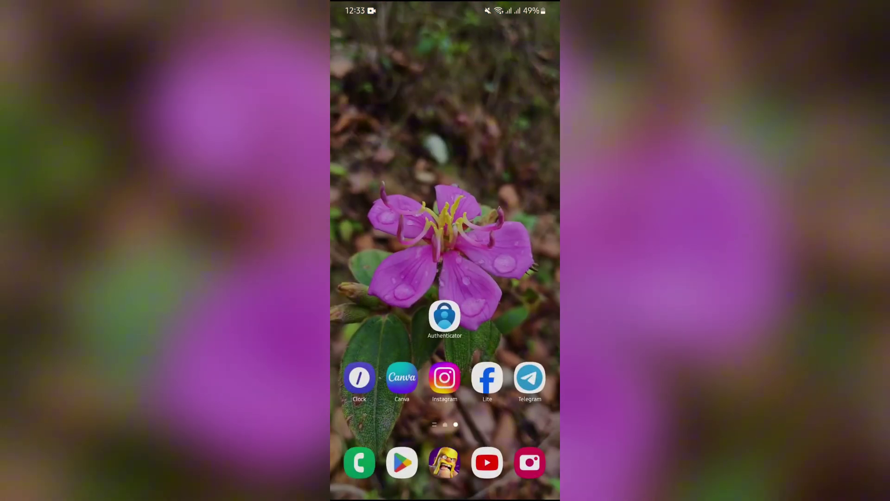